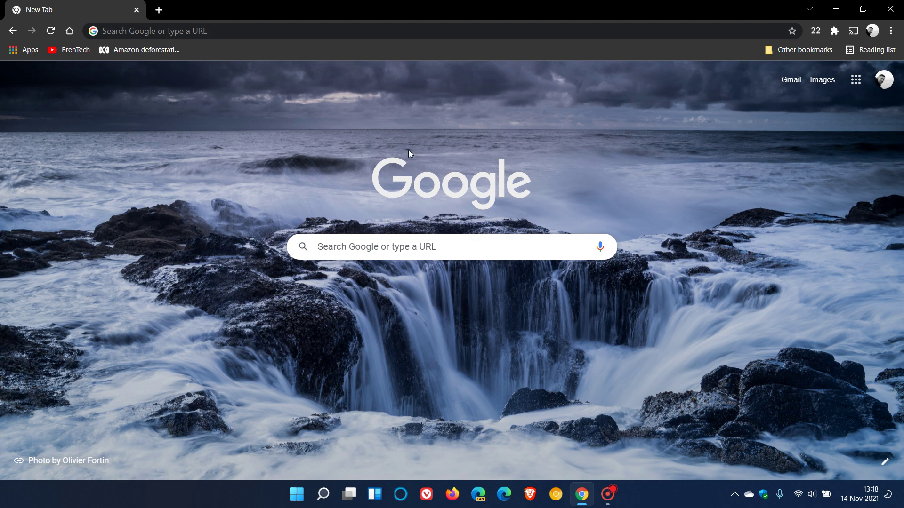
Navigate to the chrome://flags Experiments page from the address bar.
{"action": "left_click", "coordinate": [222, 31]}
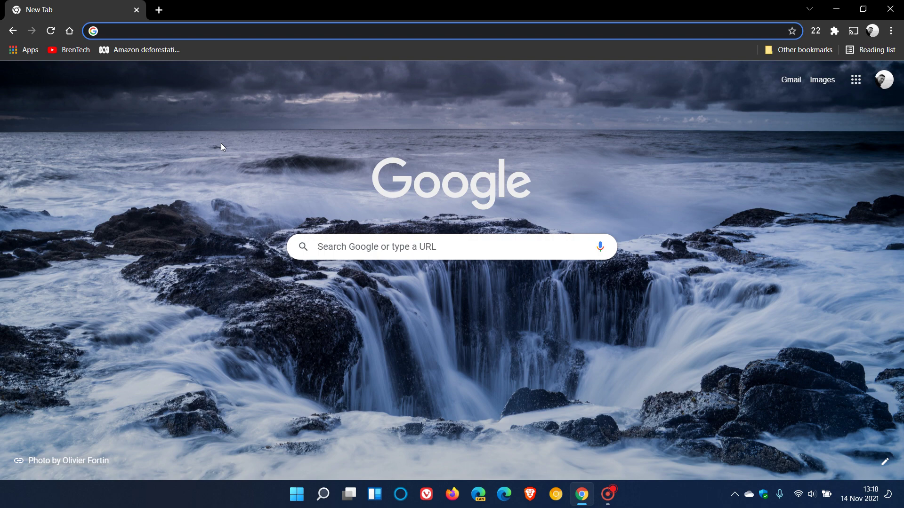
{"action": "type", "text": "cf"}
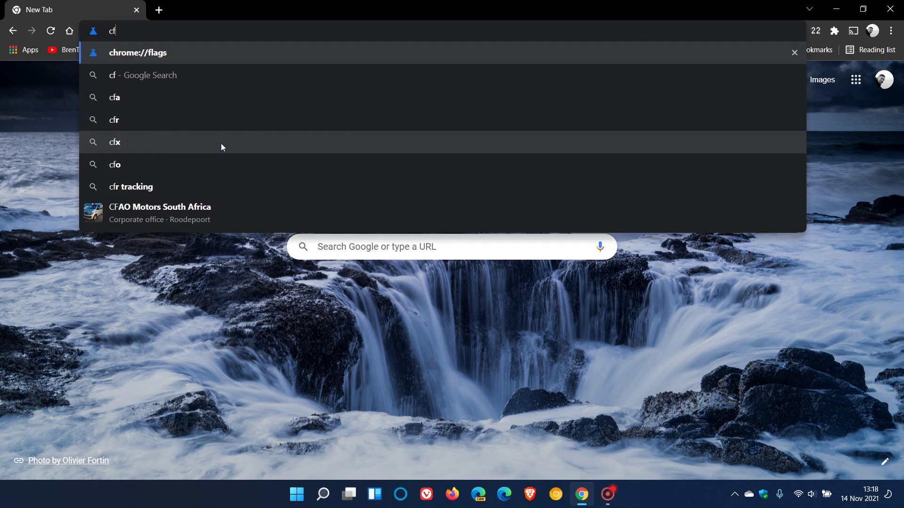
{"action": "left_click", "coordinate": [211, 57]}
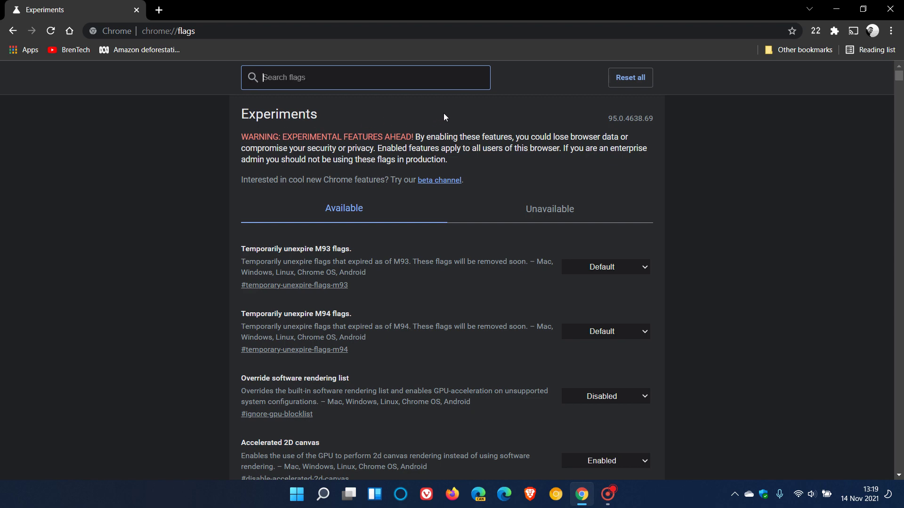
{"action": "type", "text": "reader"}
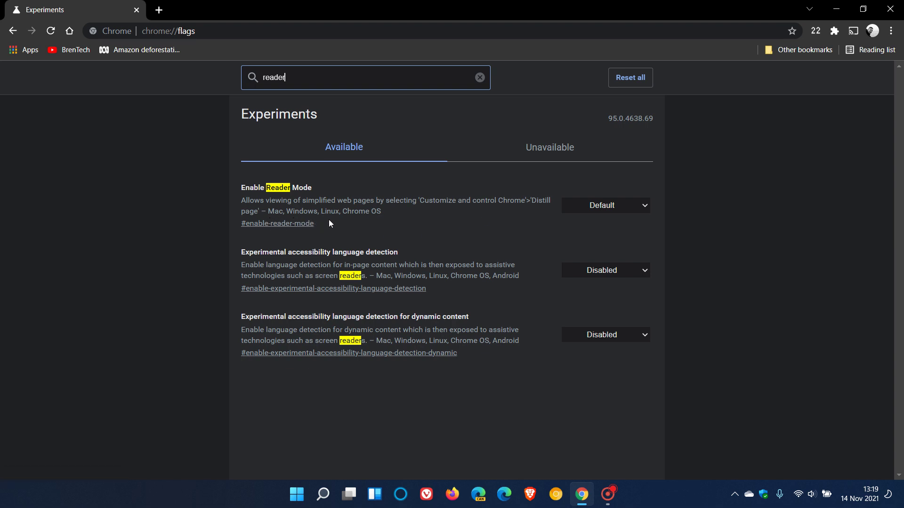
Set Enable Reader Mode to Enabled, relaunch Chrome and go to the New Tab page.
{"action": "left_click", "coordinate": [607, 207]}
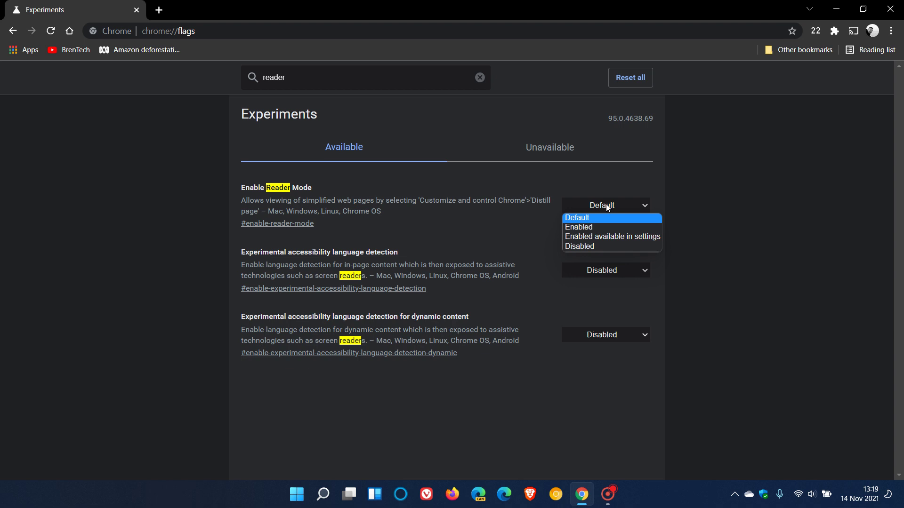
{"action": "left_click", "coordinate": [617, 227]}
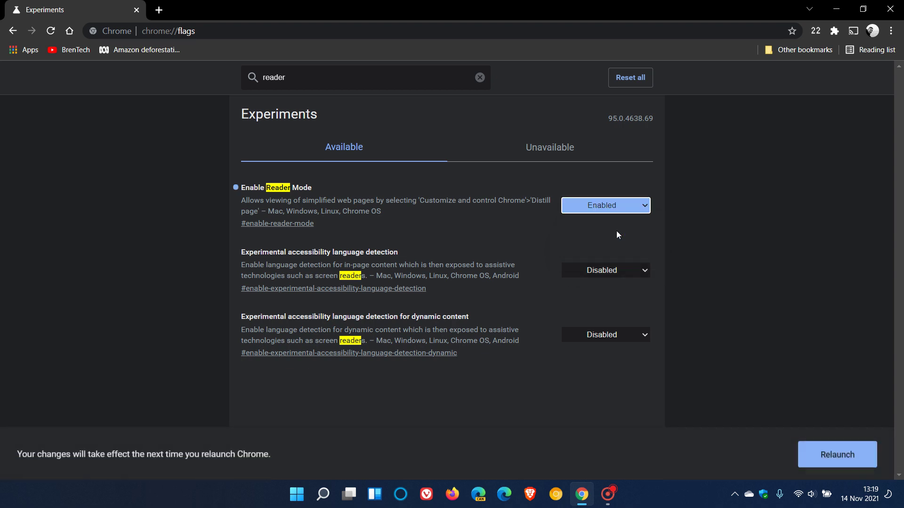
{"action": "left_click", "coordinate": [835, 459]}
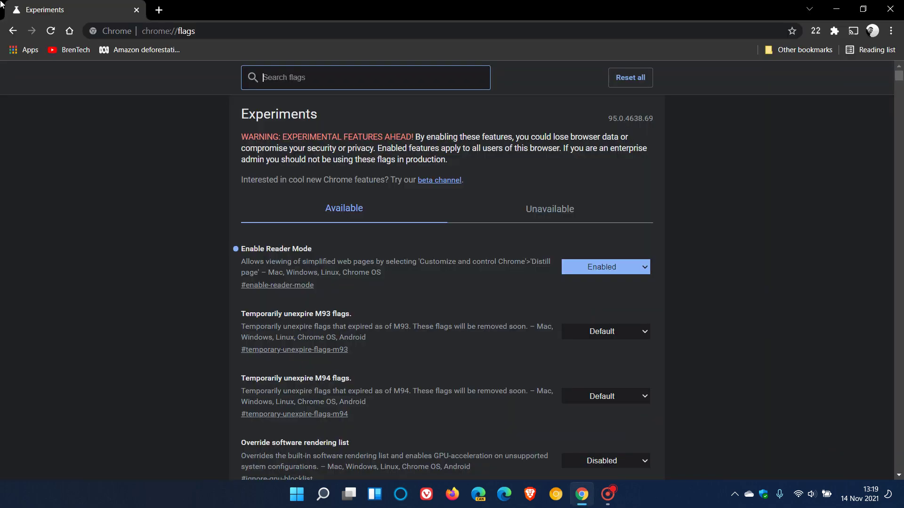
{"action": "left_click", "coordinate": [68, 32]}
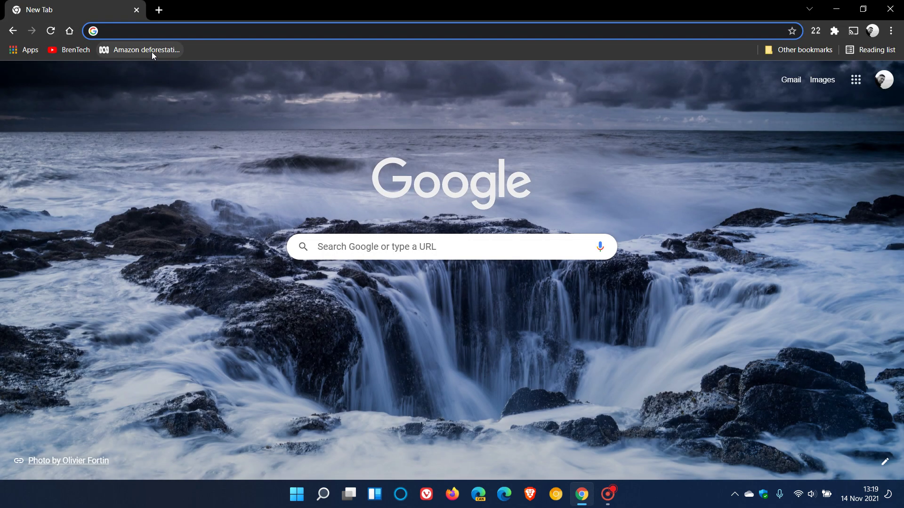
Load the bookmarked Amazon deforestation article and view it in Reader Mode.
{"action": "left_click", "coordinate": [152, 52]}
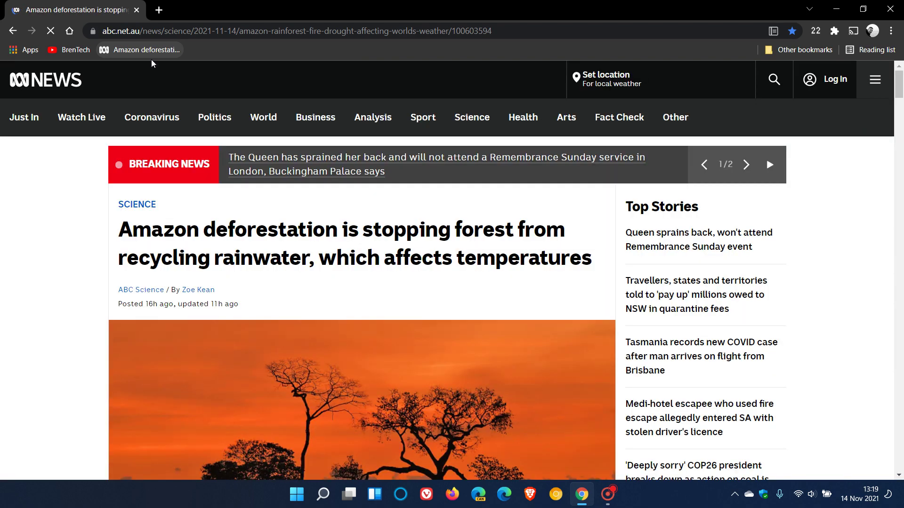
{"action": "left_click", "coordinate": [775, 32]}
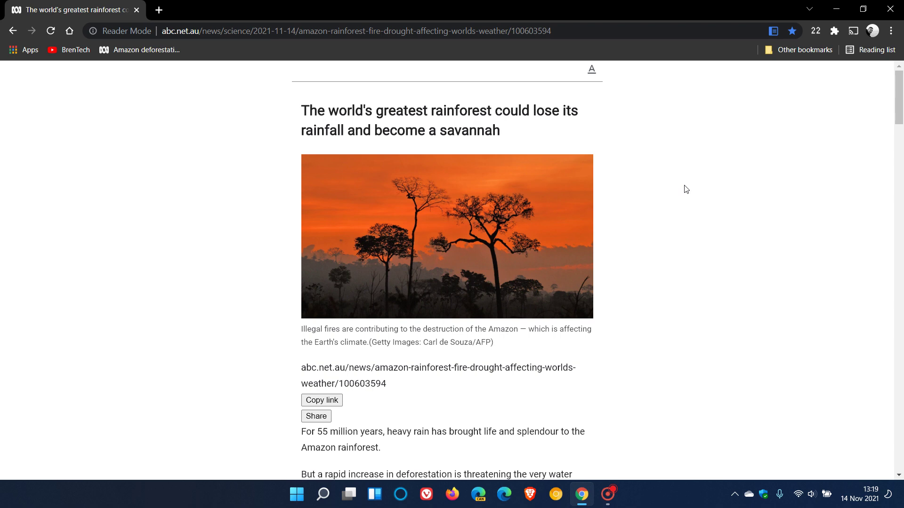
{"action": "scroll", "coordinate": [683, 189], "scroll_direction": "down", "scroll_amount": 3}
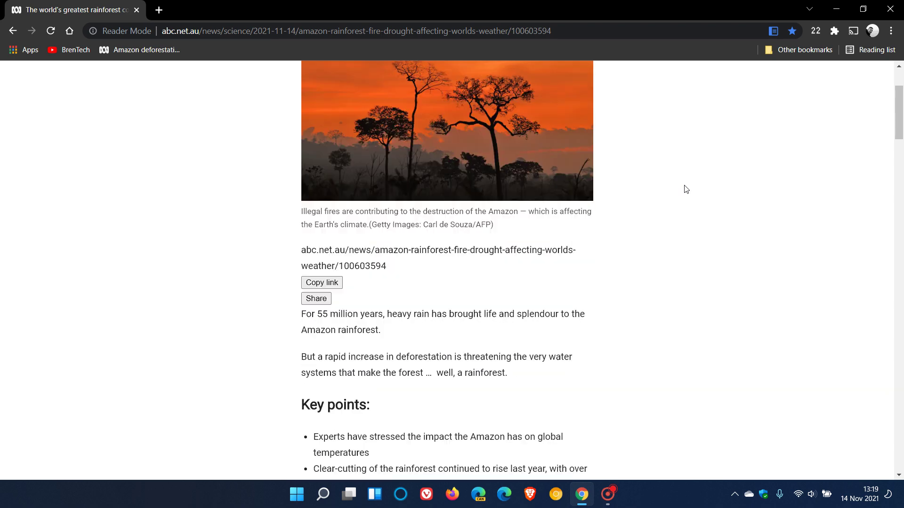
{"action": "scroll", "coordinate": [684, 190], "scroll_direction": "down", "scroll_amount": 2}
{"action": "scroll", "coordinate": [685, 189], "scroll_direction": "down", "scroll_amount": 3}
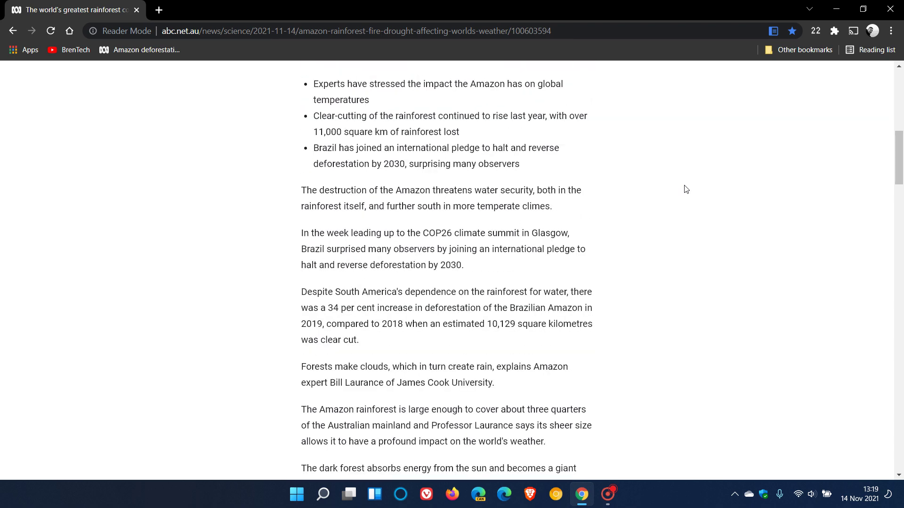
{"action": "scroll", "coordinate": [684, 189], "scroll_direction": "down", "scroll_amount": 2}
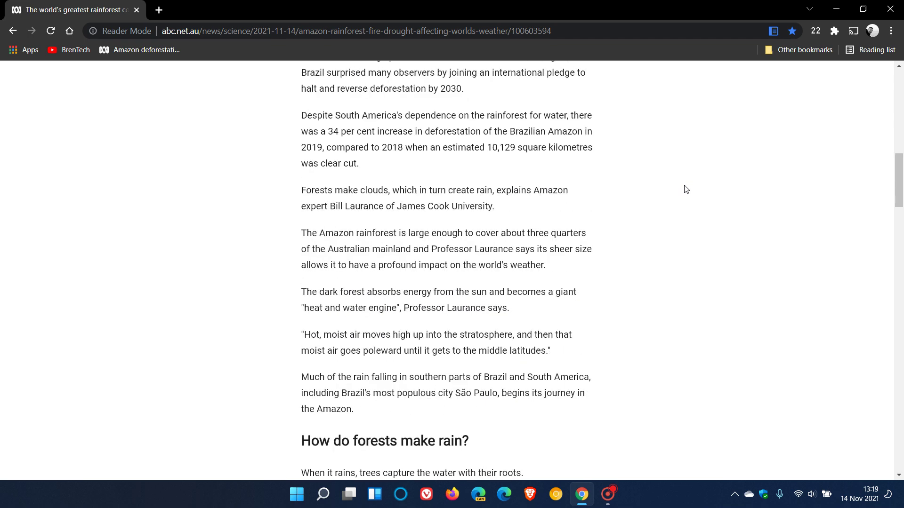
{"action": "scroll", "coordinate": [684, 189], "scroll_direction": "up", "scroll_amount": 5}
{"action": "scroll", "coordinate": [684, 190], "scroll_direction": "up", "scroll_amount": 3}
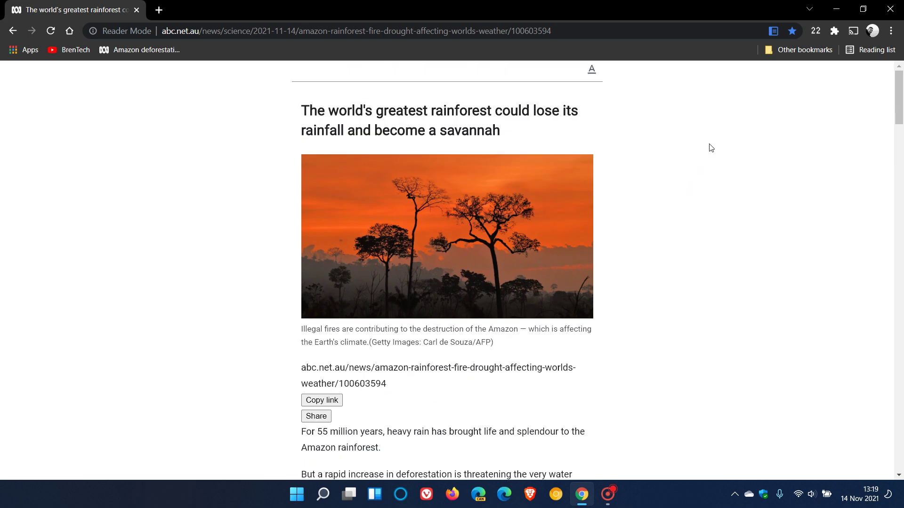
Exit Reader Mode to see the article in its original ABC News layout.
{"action": "left_click", "coordinate": [773, 33]}
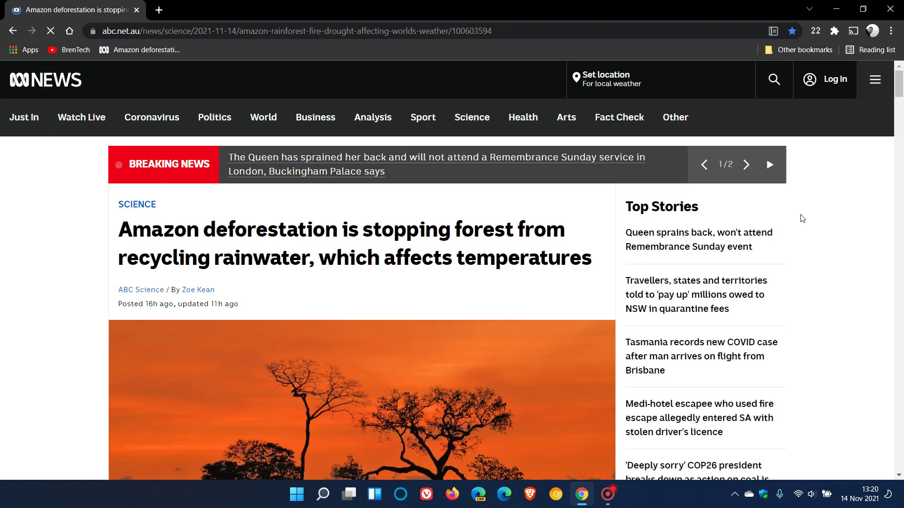
{"action": "scroll", "coordinate": [803, 219], "scroll_direction": "down", "scroll_amount": 3}
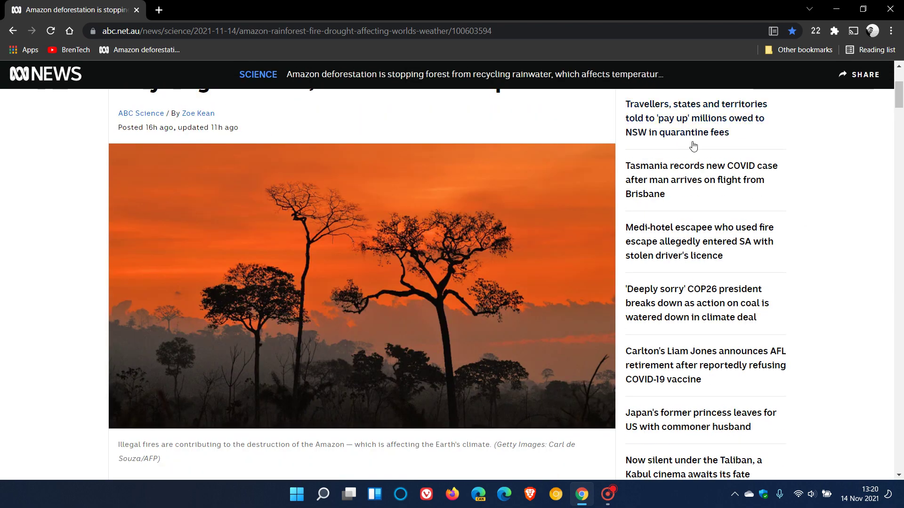
{"action": "scroll", "coordinate": [832, 251], "scroll_direction": "down", "scroll_amount": 5}
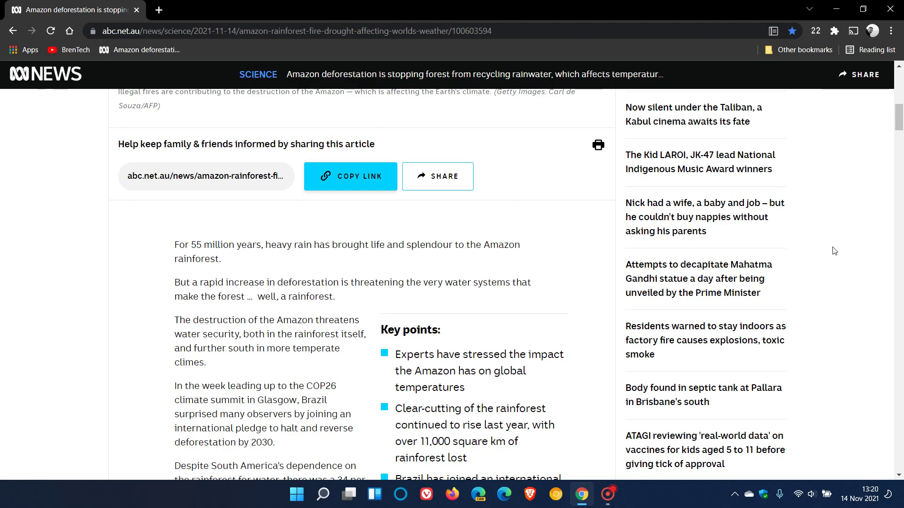
{"action": "scroll", "coordinate": [833, 251], "scroll_direction": "down", "scroll_amount": 5}
{"action": "scroll", "coordinate": [834, 251], "scroll_direction": "down", "scroll_amount": 5}
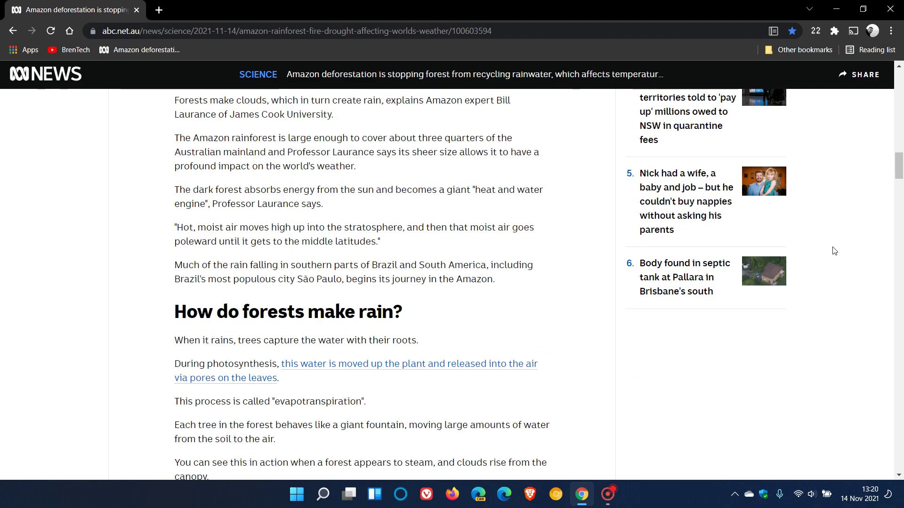
{"action": "scroll", "coordinate": [834, 251], "scroll_direction": "up", "scroll_amount": 5}
{"action": "scroll", "coordinate": [834, 251], "scroll_direction": "up", "scroll_amount": 5}
{"action": "scroll", "coordinate": [833, 251], "scroll_direction": "up", "scroll_amount": 5}
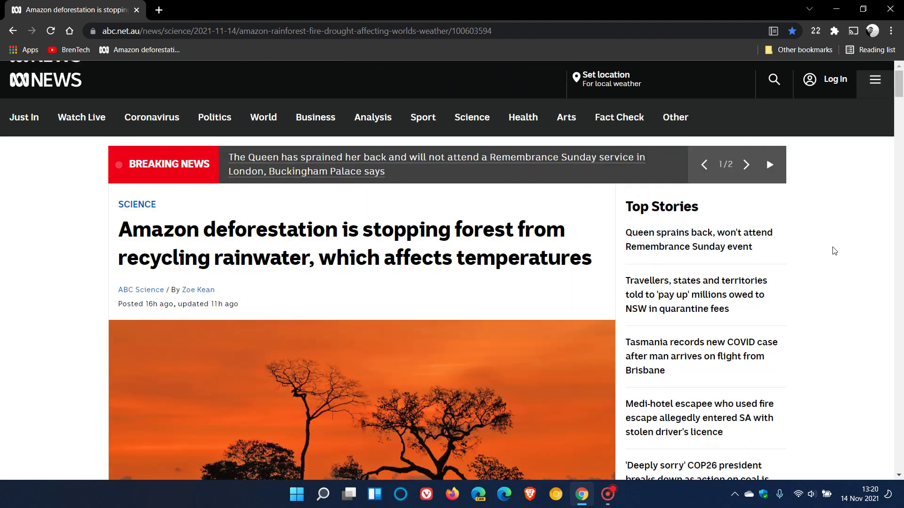
Re-enter Reader Mode for the Amazon deforestation article.
{"action": "left_click", "coordinate": [772, 32]}
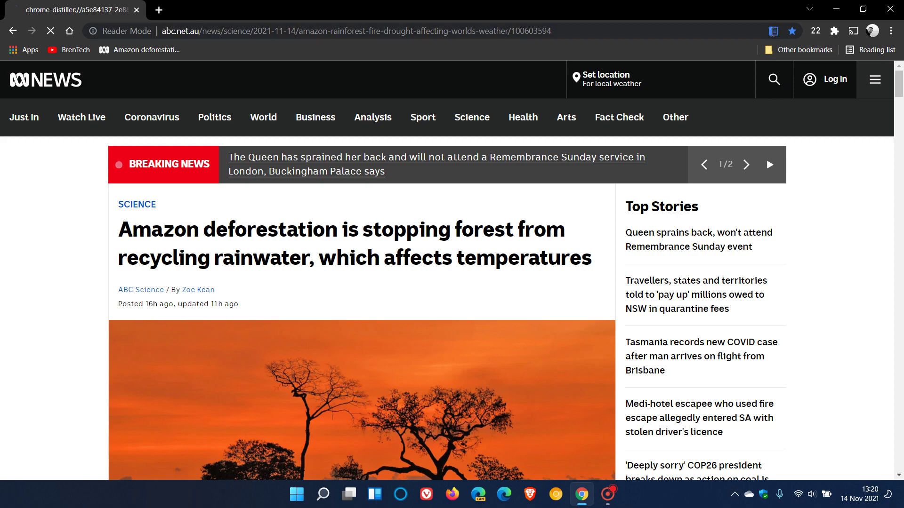
{"action": "scroll", "coordinate": [704, 167], "scroll_direction": "down", "scroll_amount": 2}
{"action": "scroll", "coordinate": [704, 168], "scroll_direction": "down", "scroll_amount": 2}
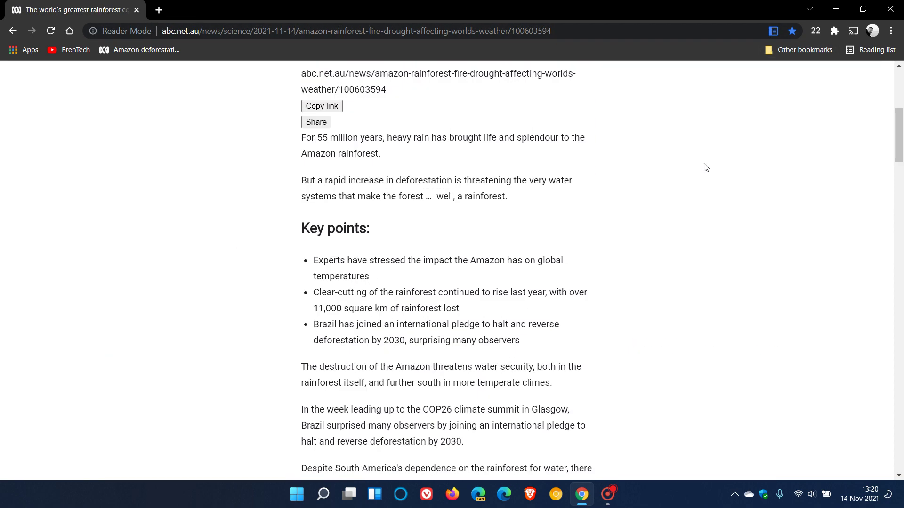
{"action": "scroll", "coordinate": [704, 167], "scroll_direction": "down", "scroll_amount": 3}
{"action": "scroll", "coordinate": [704, 168], "scroll_direction": "down", "scroll_amount": 3}
{"action": "scroll", "coordinate": [704, 168], "scroll_direction": "down", "scroll_amount": 1}
{"action": "scroll", "coordinate": [704, 167], "scroll_direction": "down", "scroll_amount": 4}
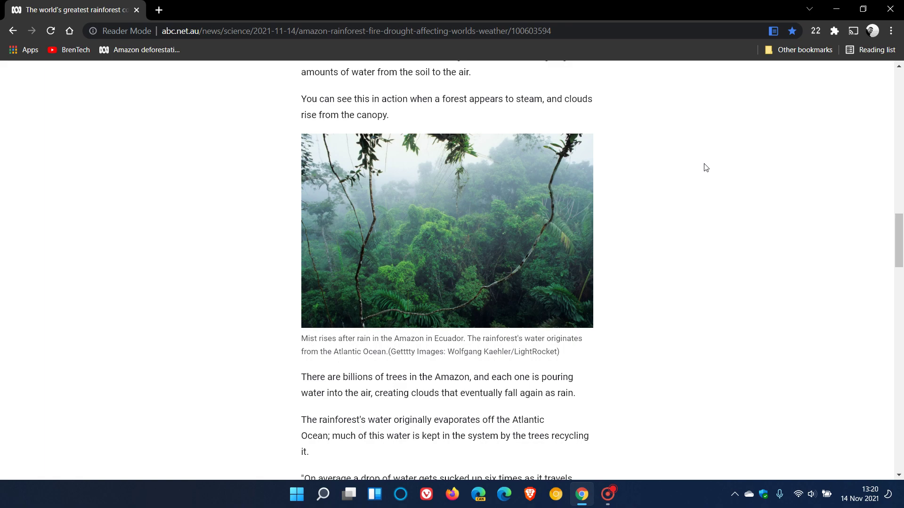
{"action": "scroll", "coordinate": [704, 167], "scroll_direction": "down", "scroll_amount": 3}
{"action": "scroll", "coordinate": [704, 168], "scroll_direction": "down", "scroll_amount": 2}
{"action": "scroll", "coordinate": [705, 167], "scroll_direction": "up", "scroll_amount": 6}
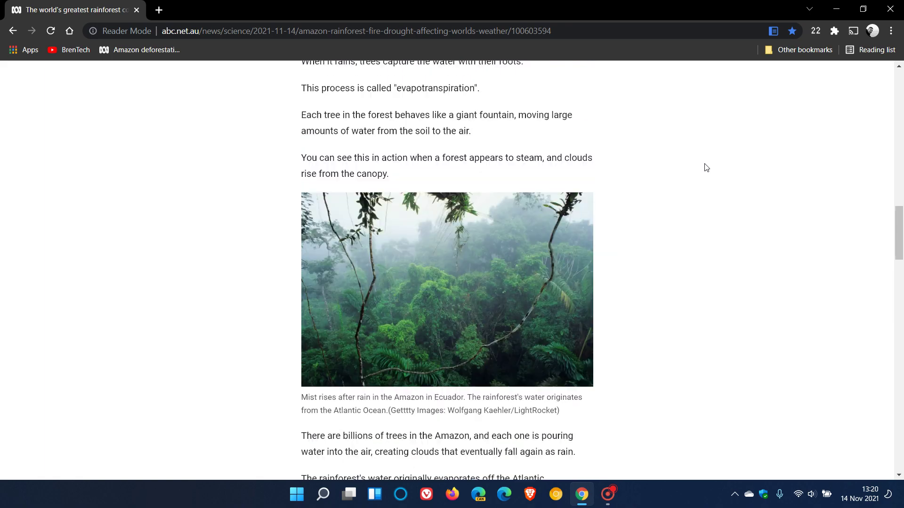
{"action": "scroll", "coordinate": [704, 167], "scroll_direction": "up", "scroll_amount": 5}
{"action": "scroll", "coordinate": [704, 168], "scroll_direction": "up", "scroll_amount": 10}
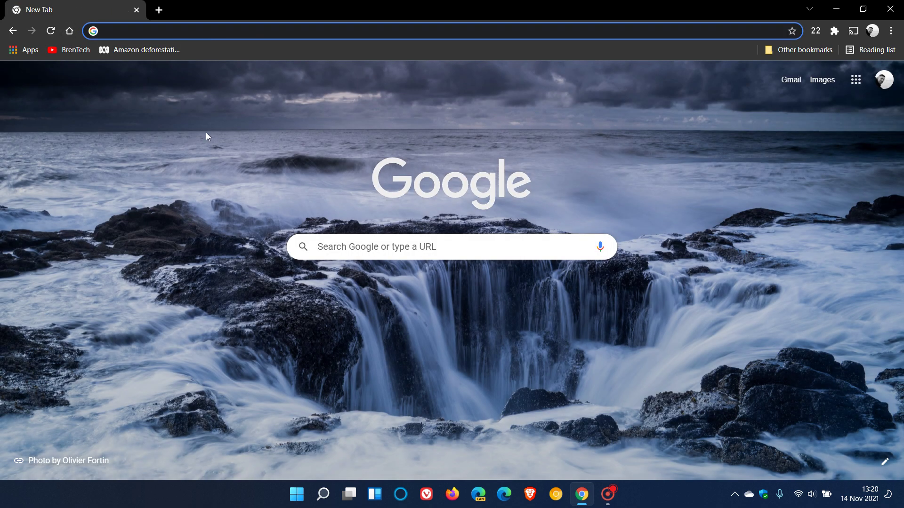
{"action": "type", "text": "cf"}
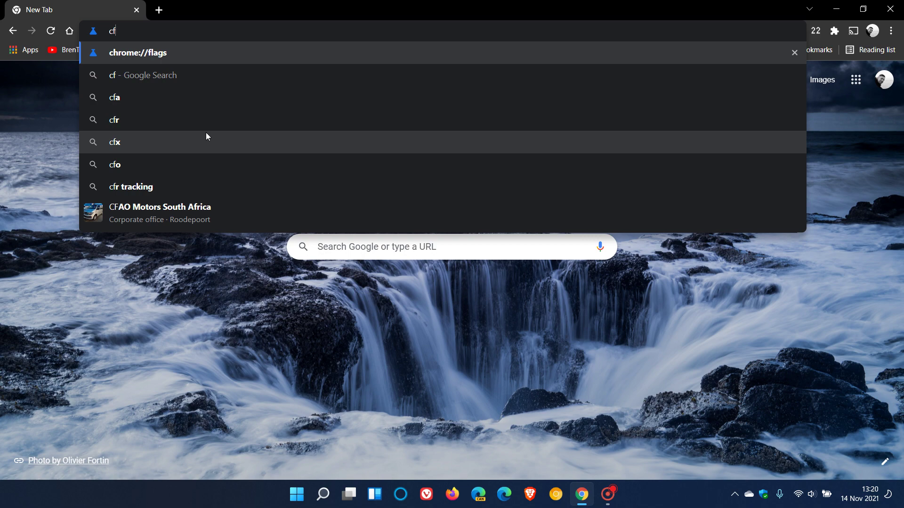
Load chrome://flags and filter the list for 'side' panel flags.
{"action": "key", "text": "Return"}
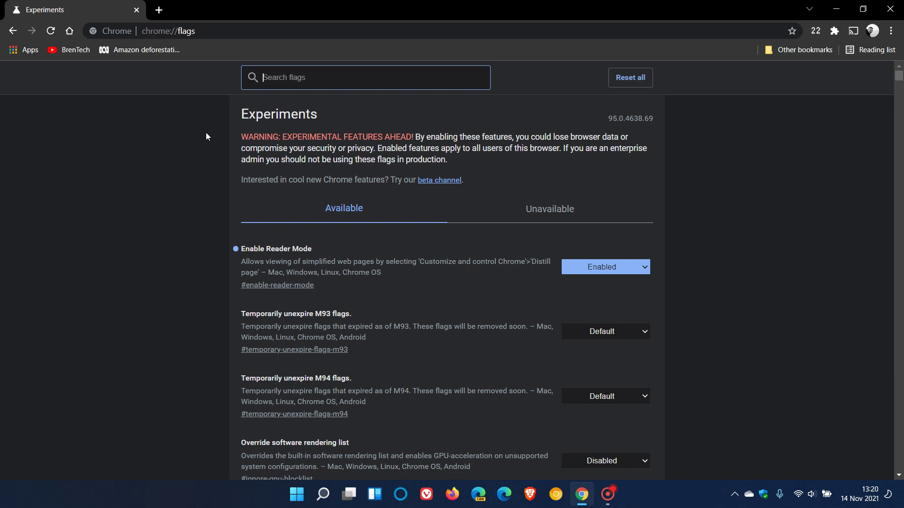
{"action": "type", "text": "si"}
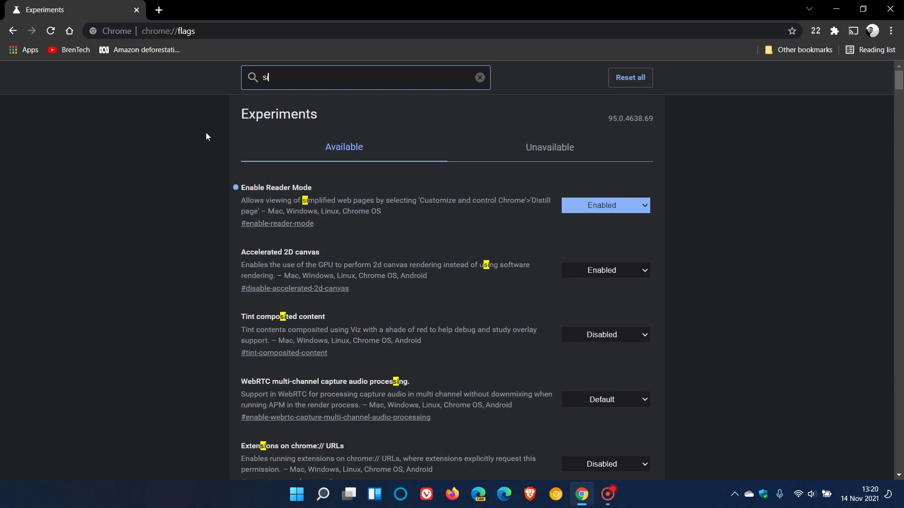
{"action": "type", "text": "de"}
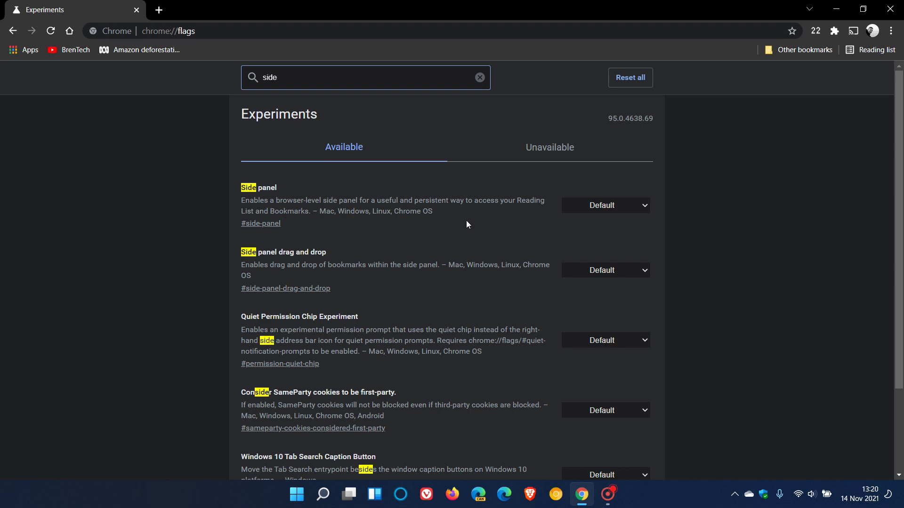
Set Side panel and Side panel drag and drop to Enabled and relaunch Chrome.
{"action": "left_click", "coordinate": [605, 205]}
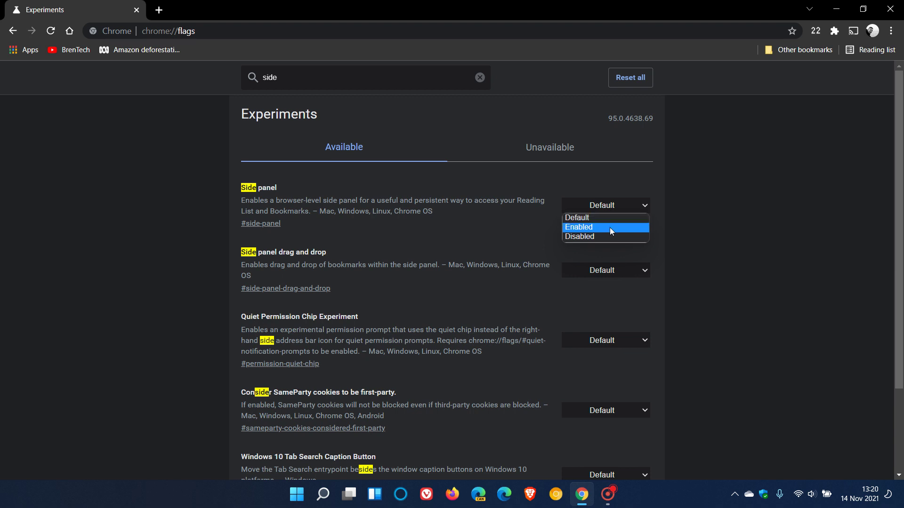
{"action": "left_click", "coordinate": [610, 227]}
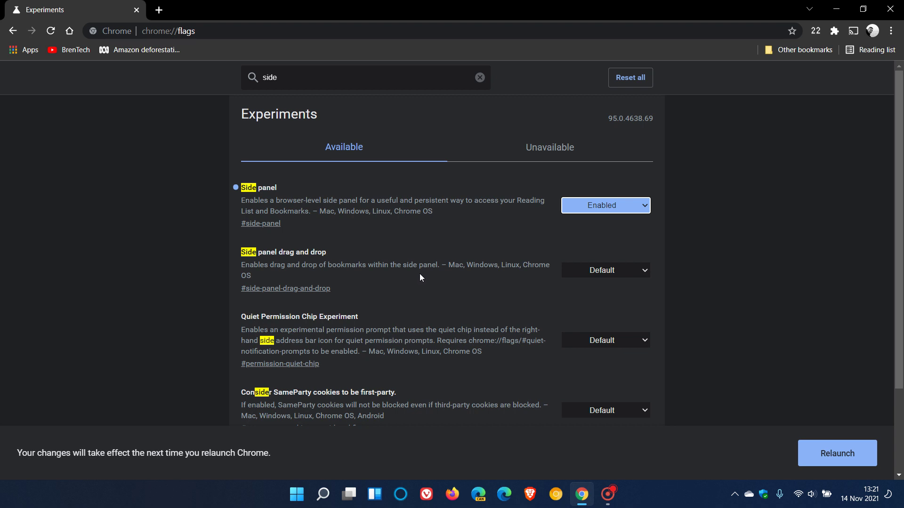
{"action": "left_click", "coordinate": [600, 269]}
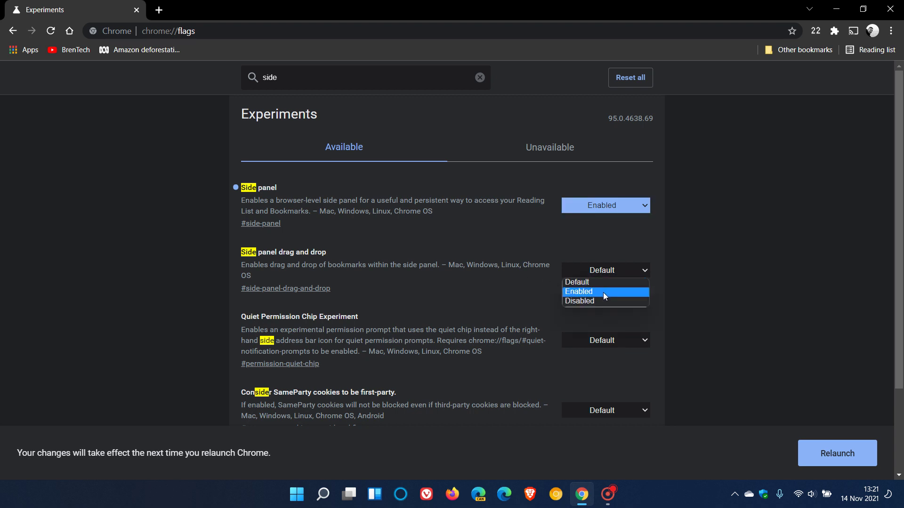
{"action": "left_click", "coordinate": [603, 292]}
{"action": "left_click", "coordinate": [832, 454]}
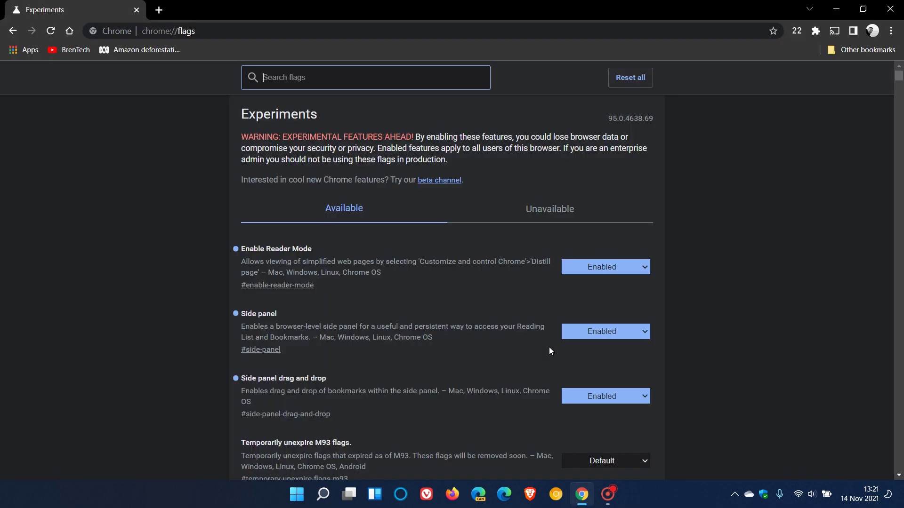
Show the side panel on the New Tab page and try its Bookmarks and Reading list views.
{"action": "left_click", "coordinate": [69, 32]}
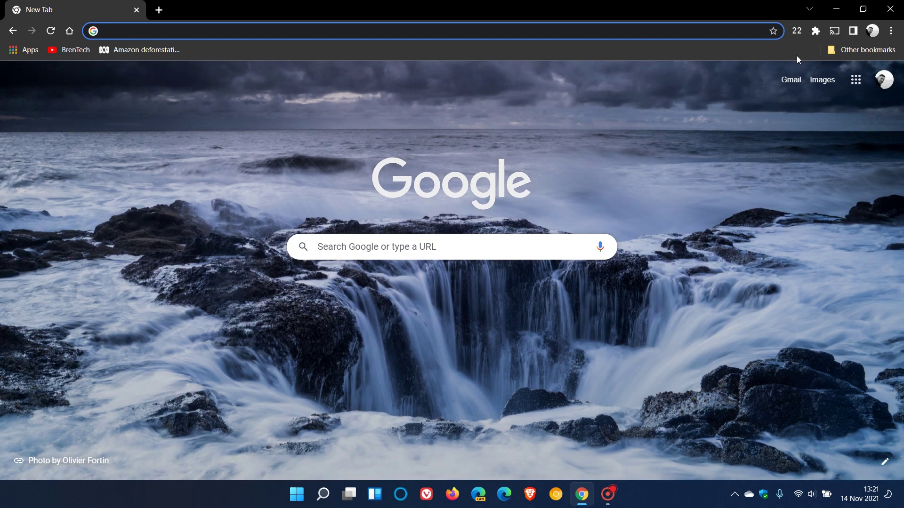
{"action": "left_click", "coordinate": [853, 31]}
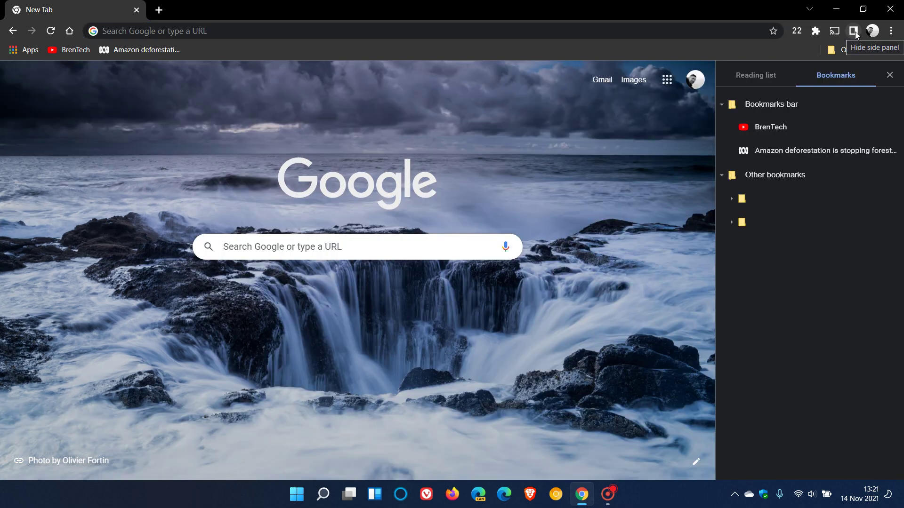
{"action": "left_click", "coordinate": [720, 175]}
{"action": "left_click", "coordinate": [745, 74]}
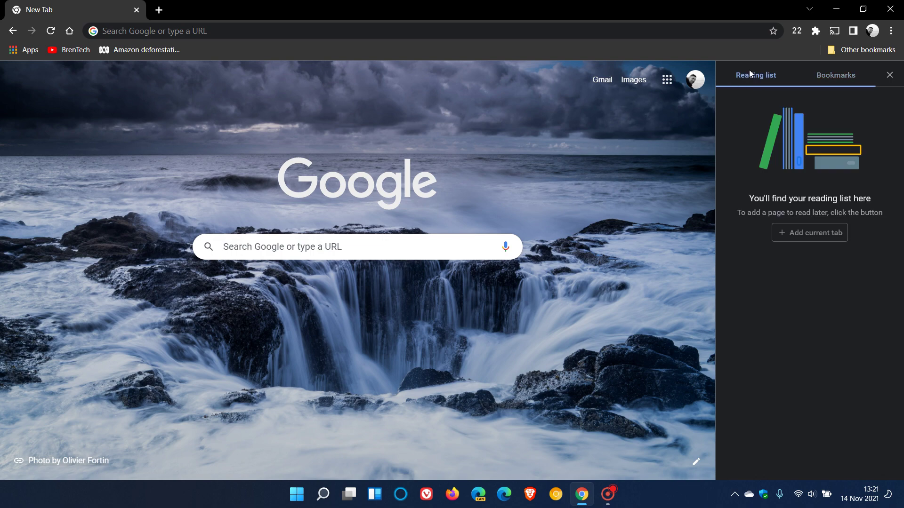
{"action": "left_click", "coordinate": [841, 76]}
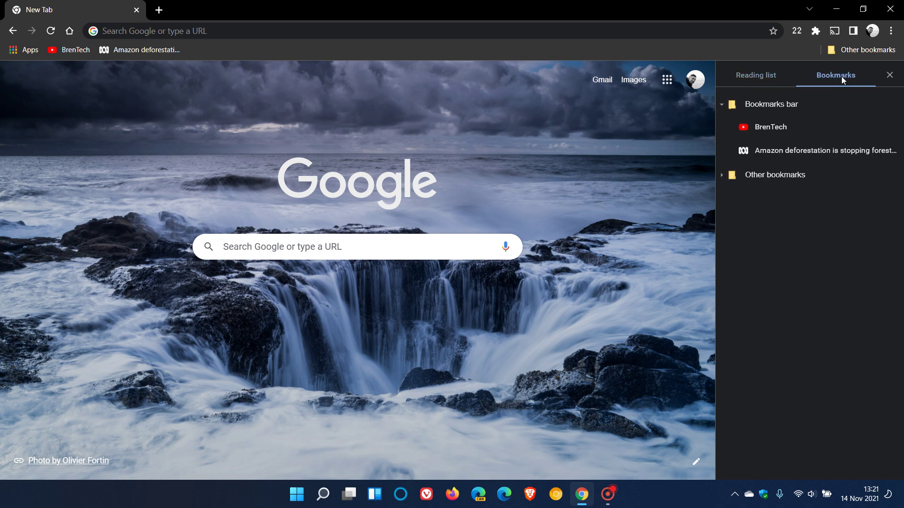
Toggle the side panel off and on, leaving it on the empty Reading list.
{"action": "left_click", "coordinate": [854, 31]}
{"action": "left_click", "coordinate": [853, 30]}
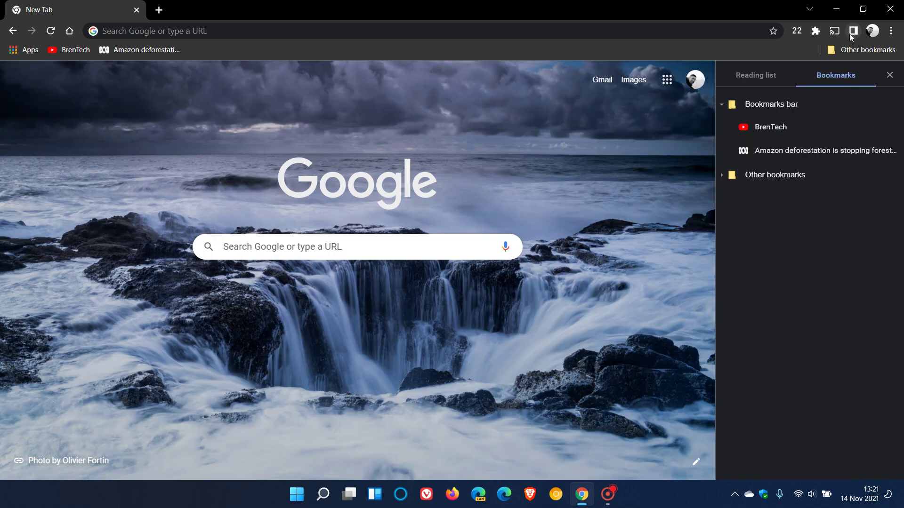
{"action": "left_click", "coordinate": [754, 78]}
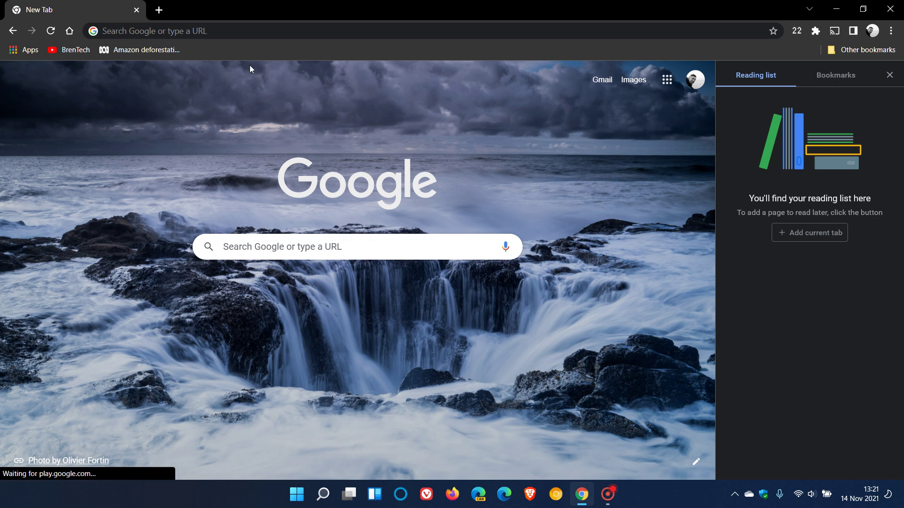
Add the Amazon article to the Reading list and drag its bookmark into Other bookmarks.
{"action": "left_click", "coordinate": [154, 54]}
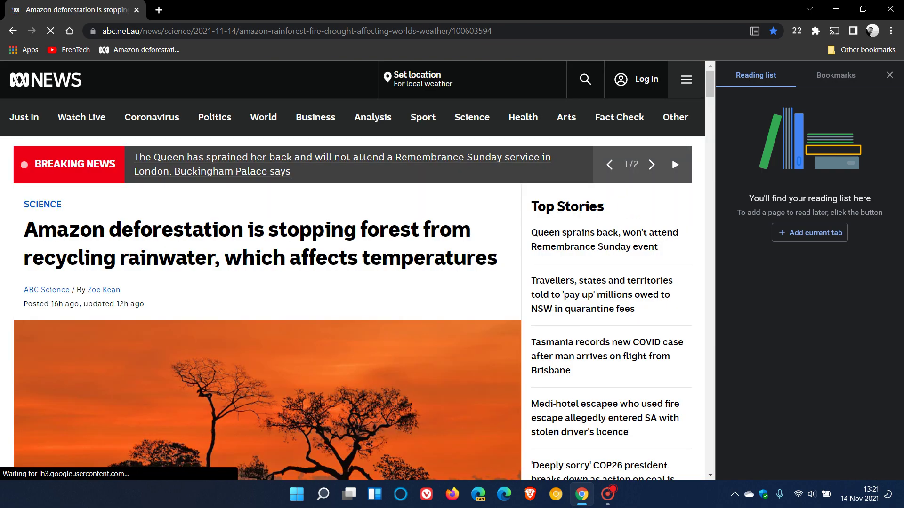
{"action": "left_click", "coordinate": [812, 235]}
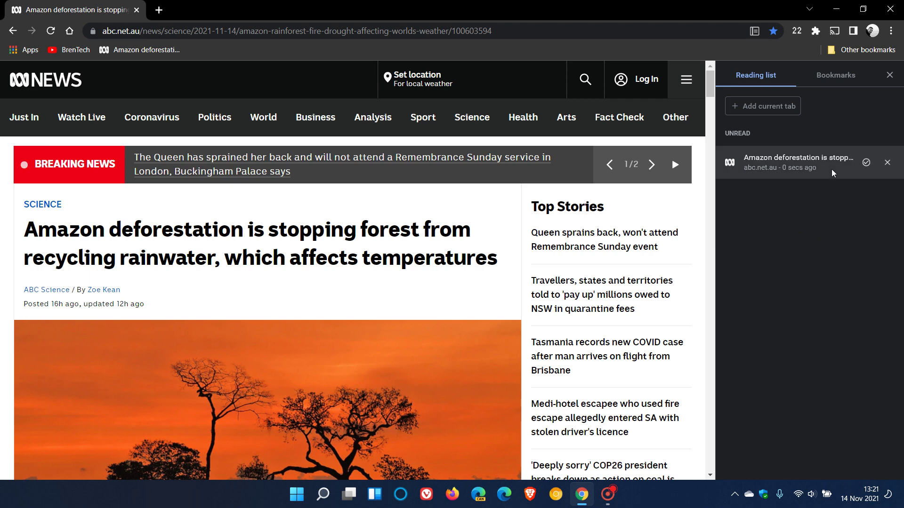
{"action": "left_click", "coordinate": [838, 80]}
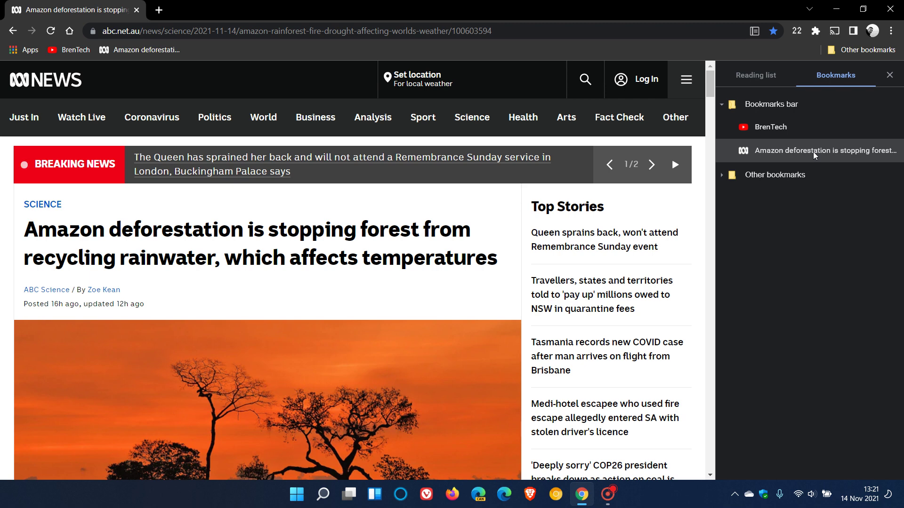
{"action": "left_click_drag", "start_coordinate": [812, 152], "coordinate": [812, 176]}
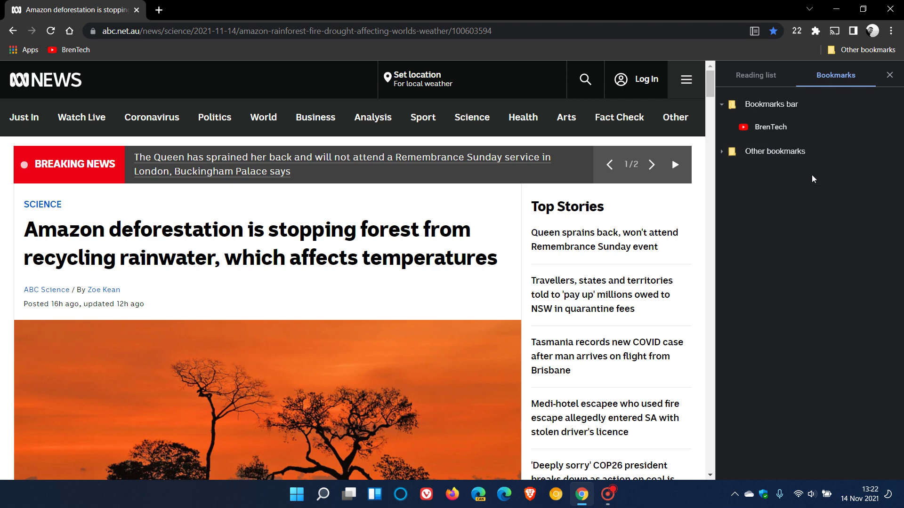
{"action": "left_click", "coordinate": [722, 153]}
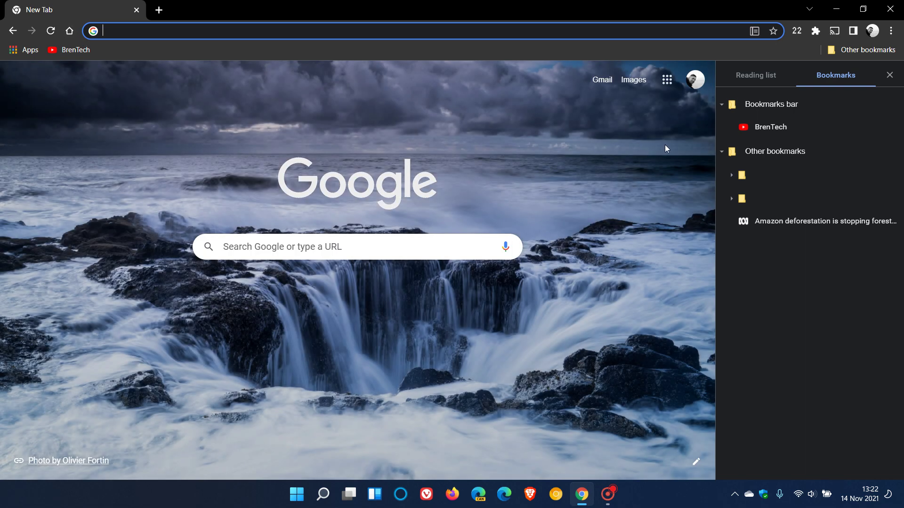
Reopen the side panel to check Reading list and Bookmarks both show the article, then hide it.
{"action": "left_click", "coordinate": [892, 76]}
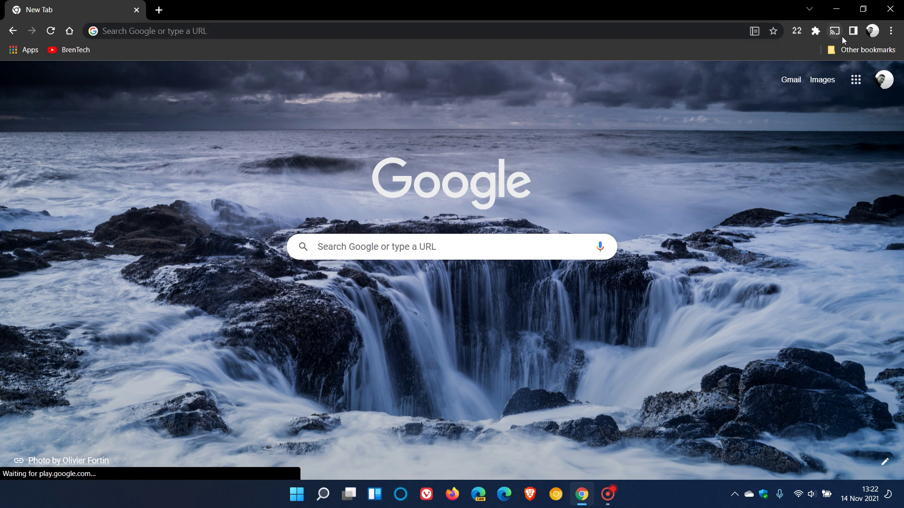
{"action": "left_click", "coordinate": [853, 32]}
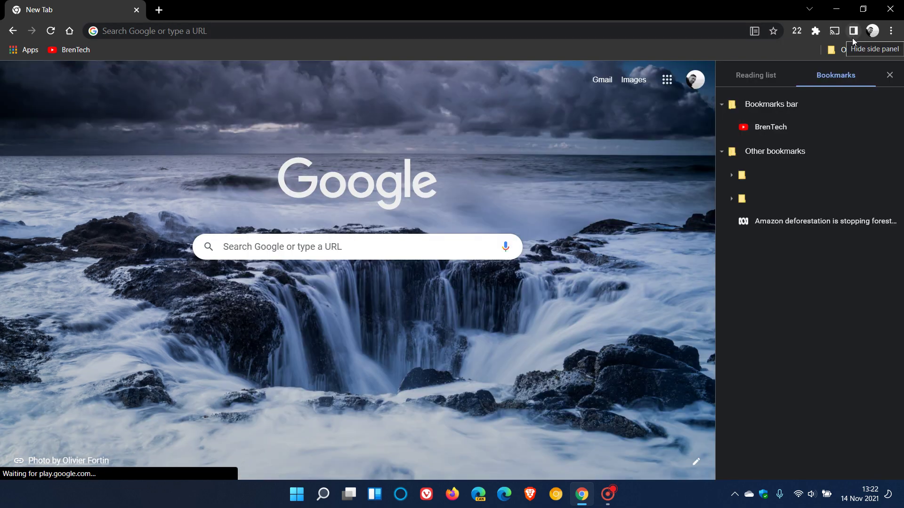
{"action": "left_click", "coordinate": [759, 76]}
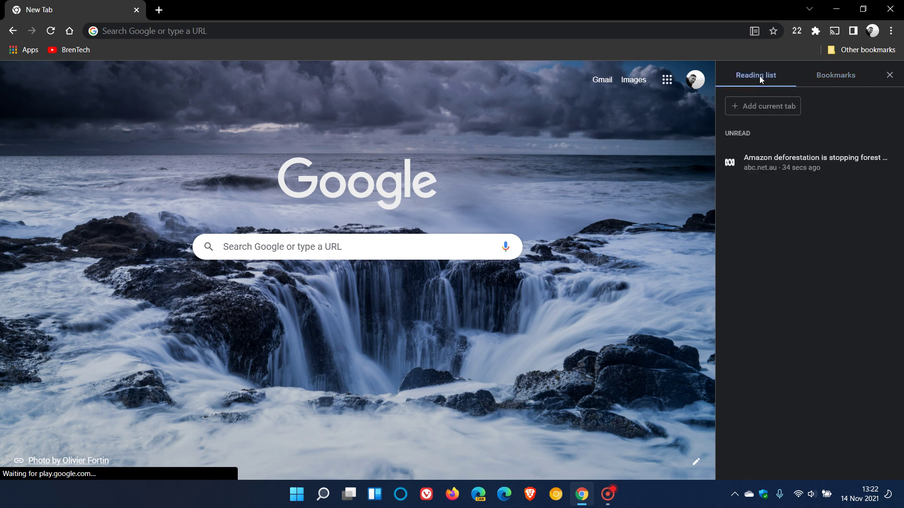
{"action": "left_click", "coordinate": [843, 75]}
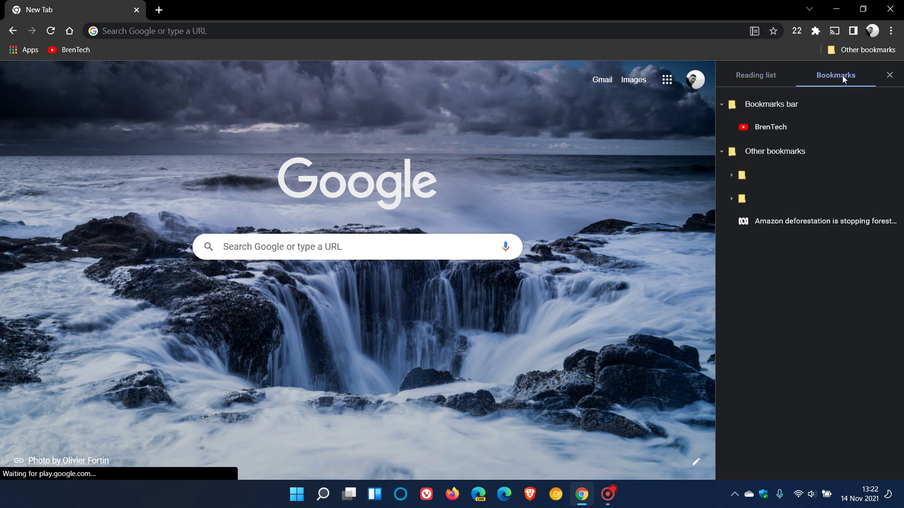
{"action": "left_click", "coordinate": [757, 77]}
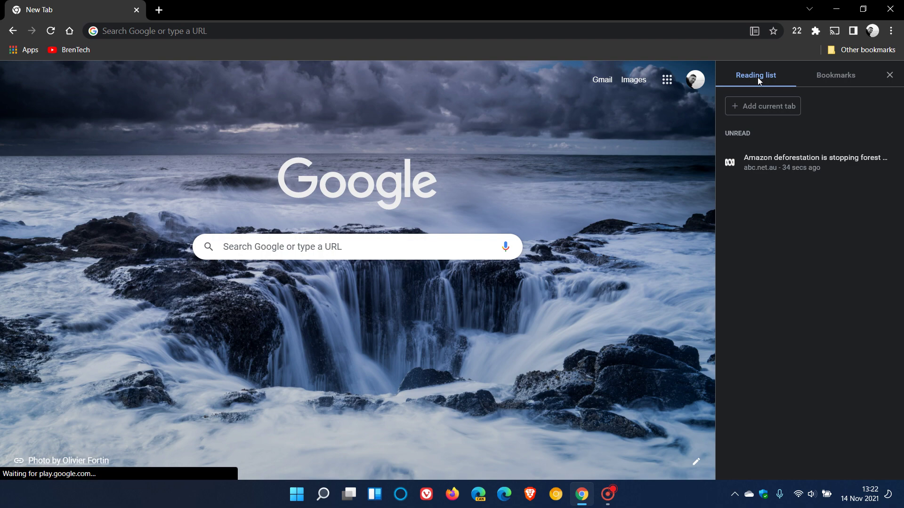
{"action": "left_click", "coordinate": [854, 31]}
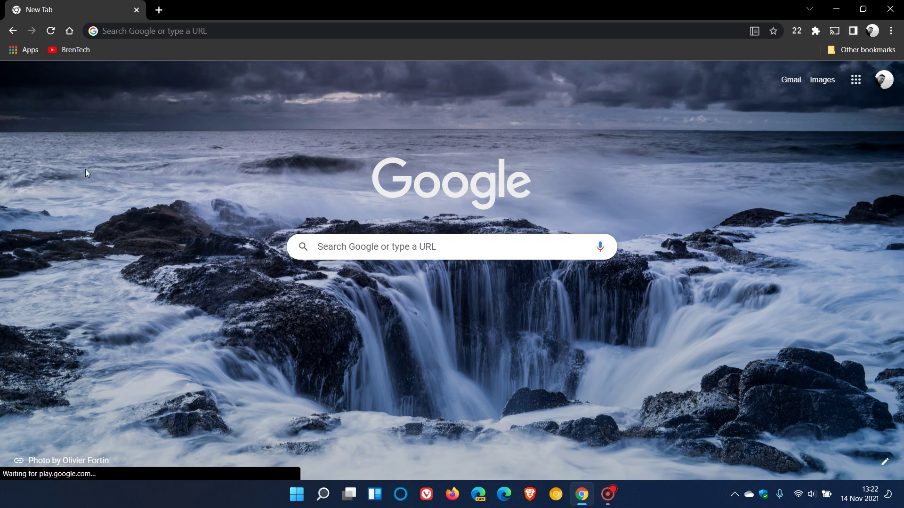